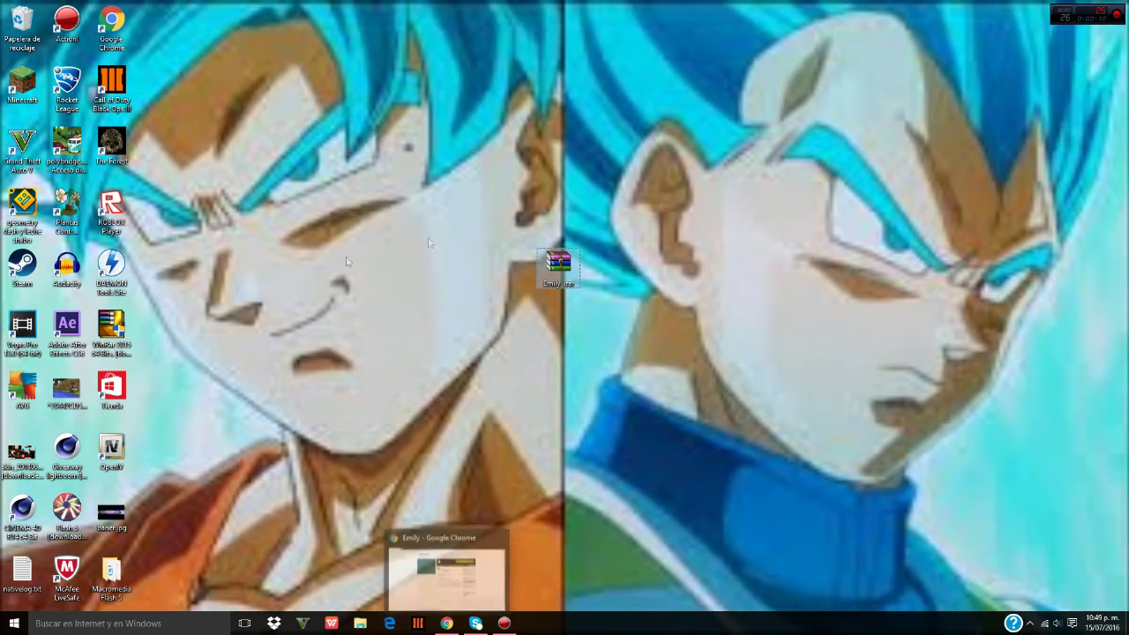
- Switch to Chrome and view the MediaFire download page for Emily .rar, including its web address
{"action": "left_click_drag", "start_coordinate": [113, 265], "coordinate": [335, 208]}
{"action": "left_click", "coordinate": [448, 623]}
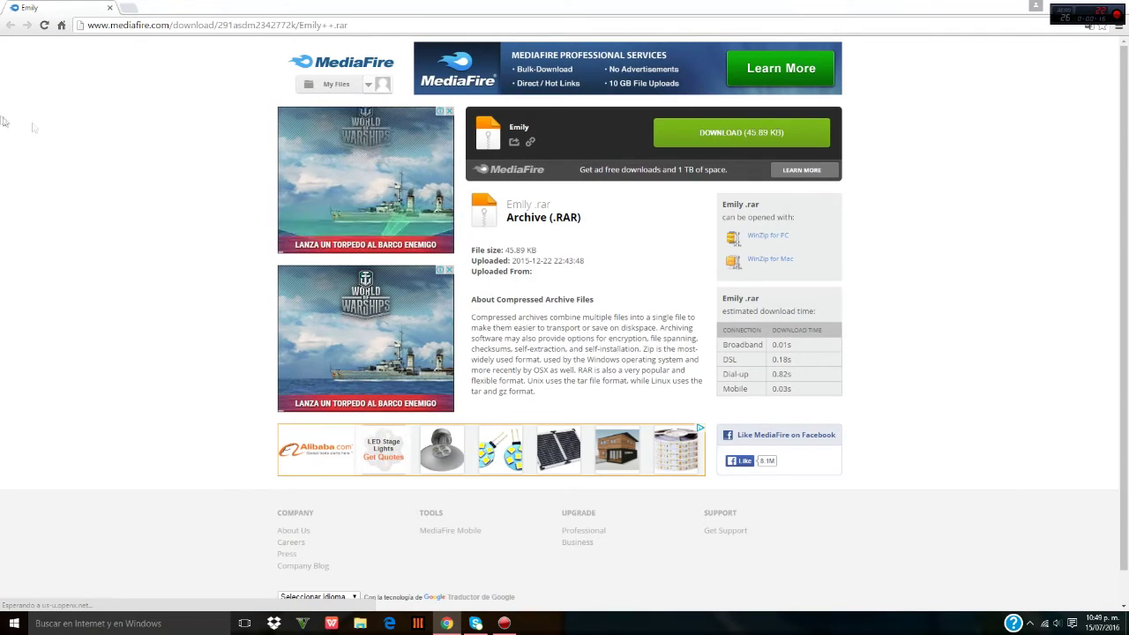
{"action": "left_click", "coordinate": [315, 24]}
{"action": "left_click", "coordinate": [504, 25]}
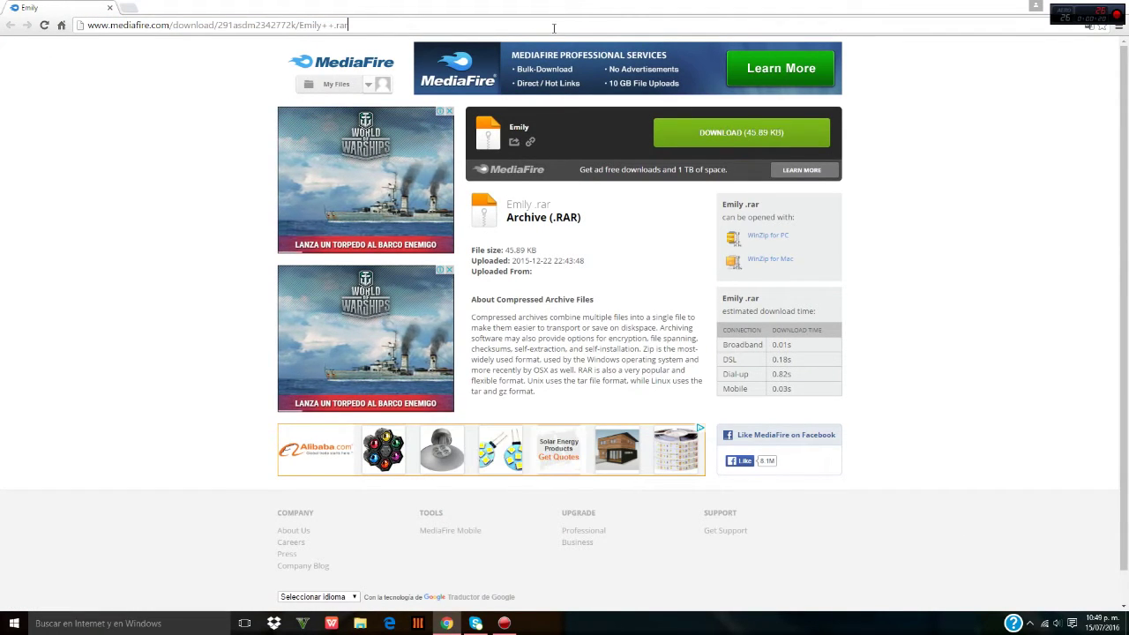
{"action": "left_click_drag", "start_coordinate": [541, 25], "coordinate": [349, 25]}
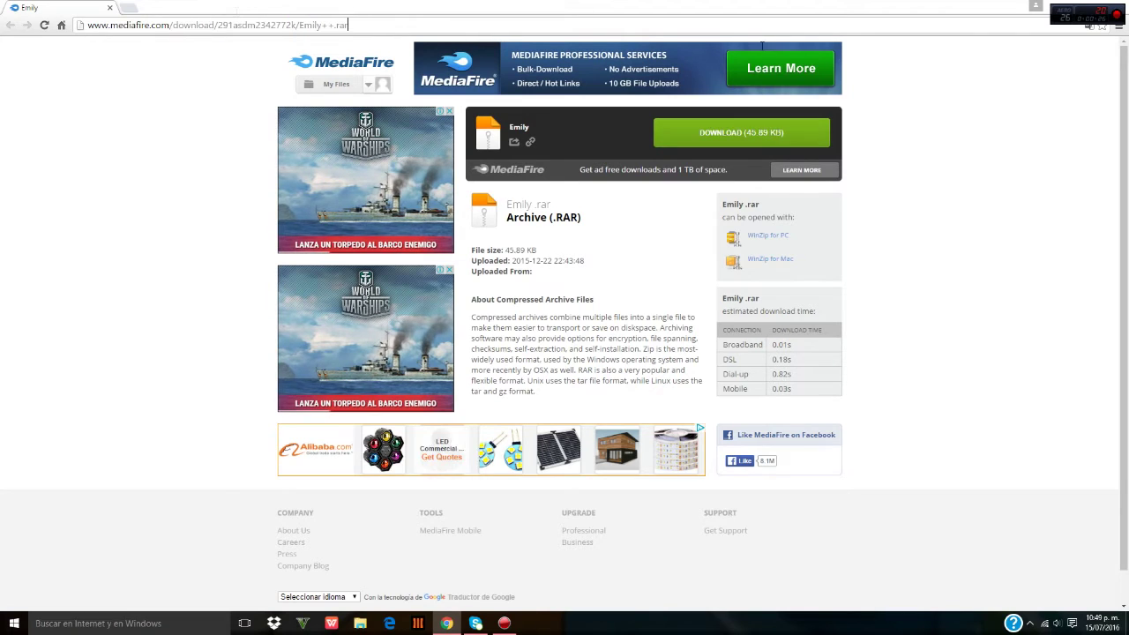
{"action": "left_click", "coordinate": [1072, 5]}
- Extract the Emily .rar archive directly onto the desktop, place the extracted folder beside it and check the folder's contents
{"action": "left_click_drag", "start_coordinate": [510, 115], "coordinate": [561, 339]}
{"action": "right_click", "coordinate": [556, 274]}
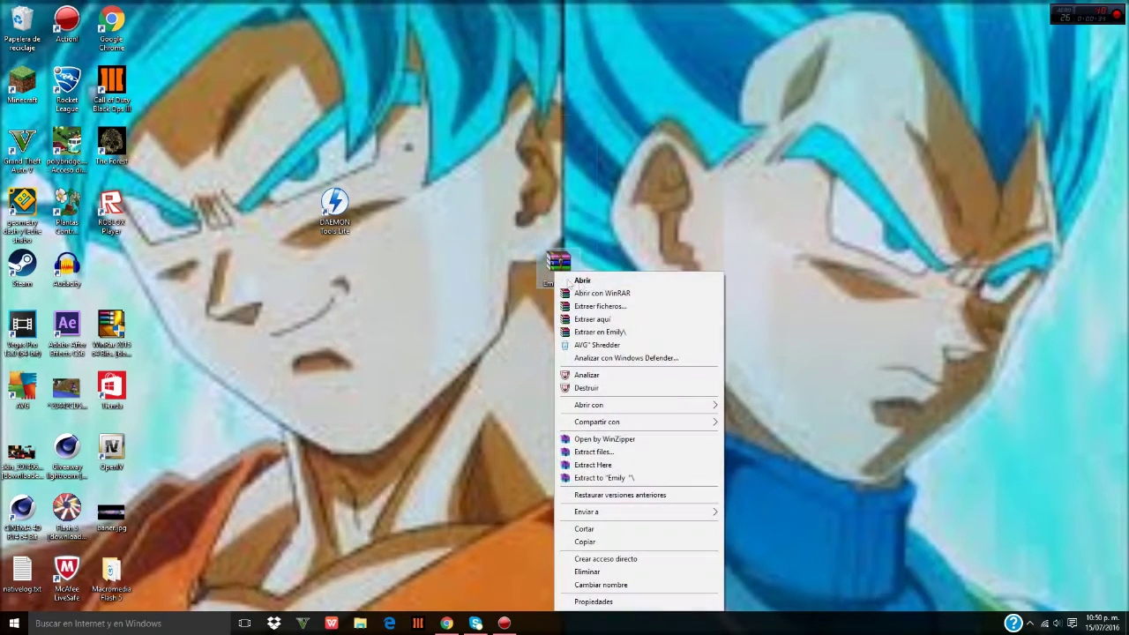
{"action": "left_click", "coordinate": [640, 318]}
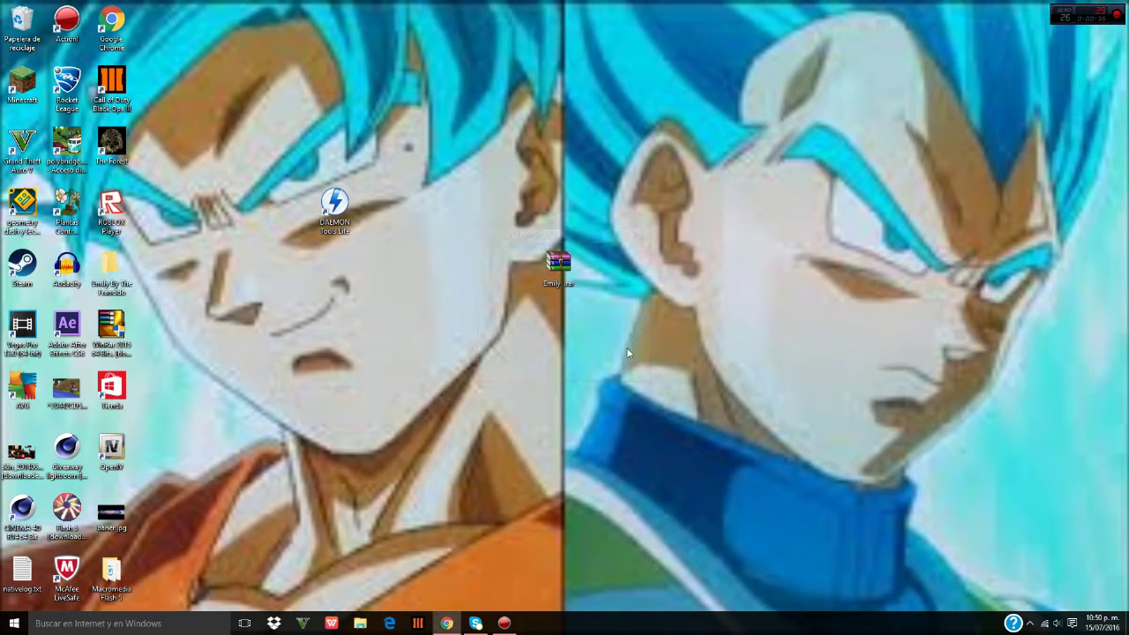
{"action": "left_click_drag", "start_coordinate": [114, 286], "coordinate": [512, 288]}
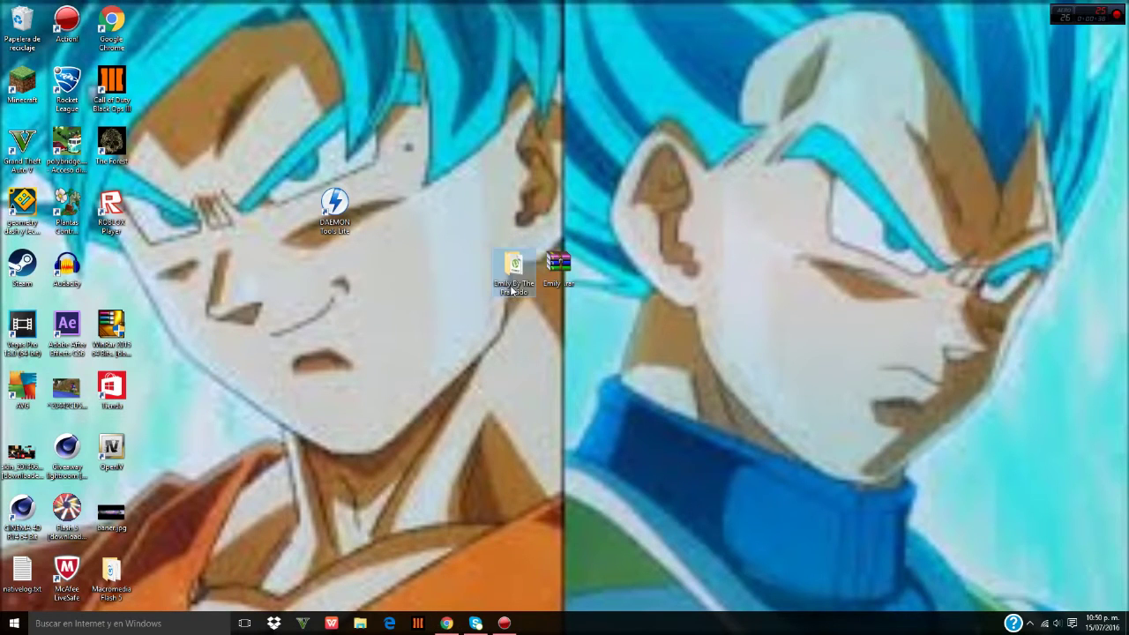
{"action": "double_click", "coordinate": [513, 287]}
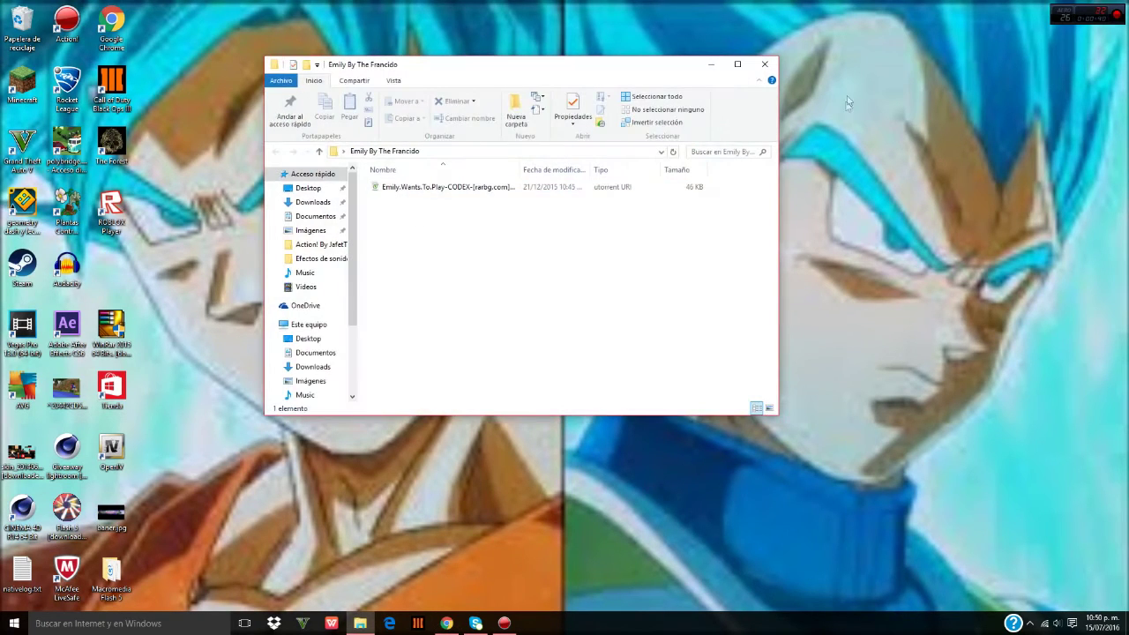
{"action": "left_click", "coordinate": [771, 66]}
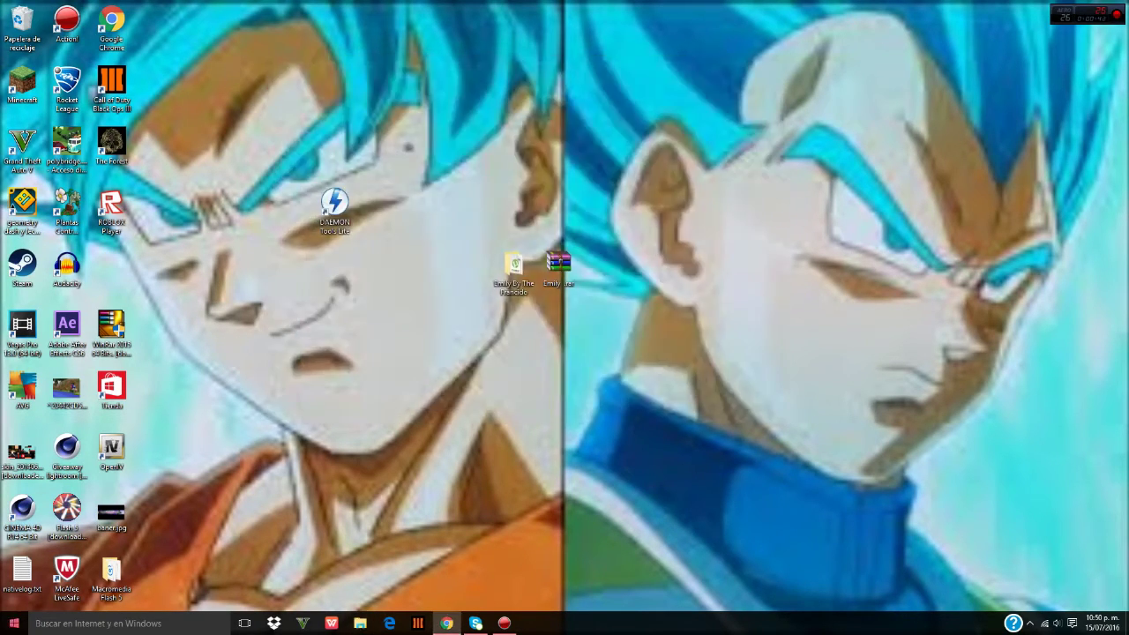
- Start µTorrent and view the downloaded files of the Emily.Wants.To.Play-CODEX torrent in their folder
{"action": "left_click", "coordinate": [7, 624]}
{"action": "left_click", "coordinate": [63, 440]}
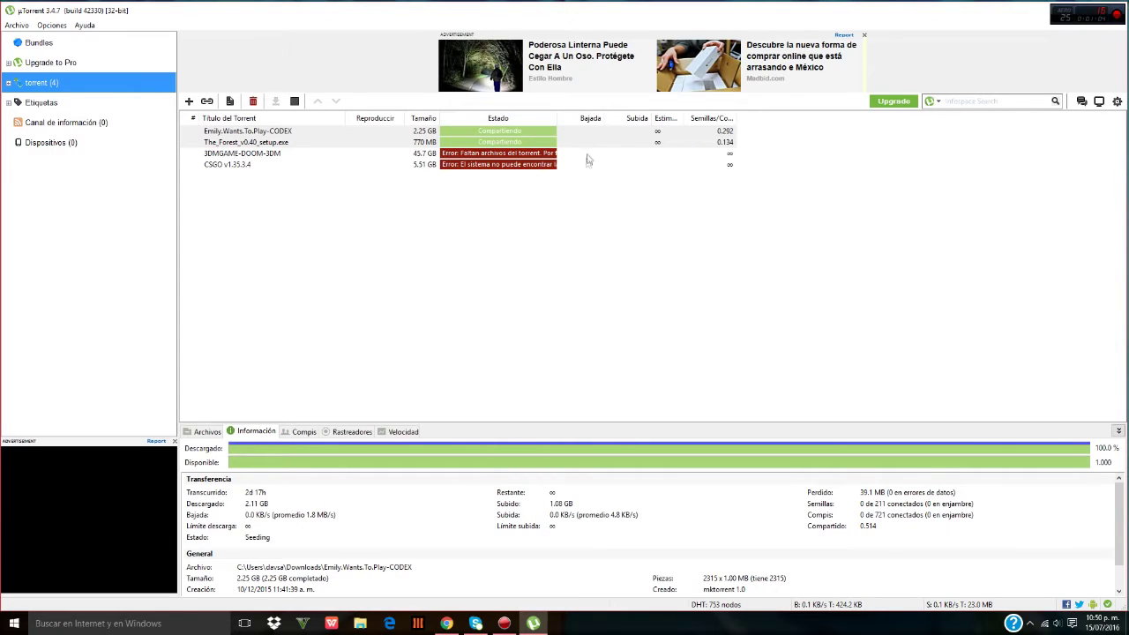
{"action": "double_click", "coordinate": [466, 129]}
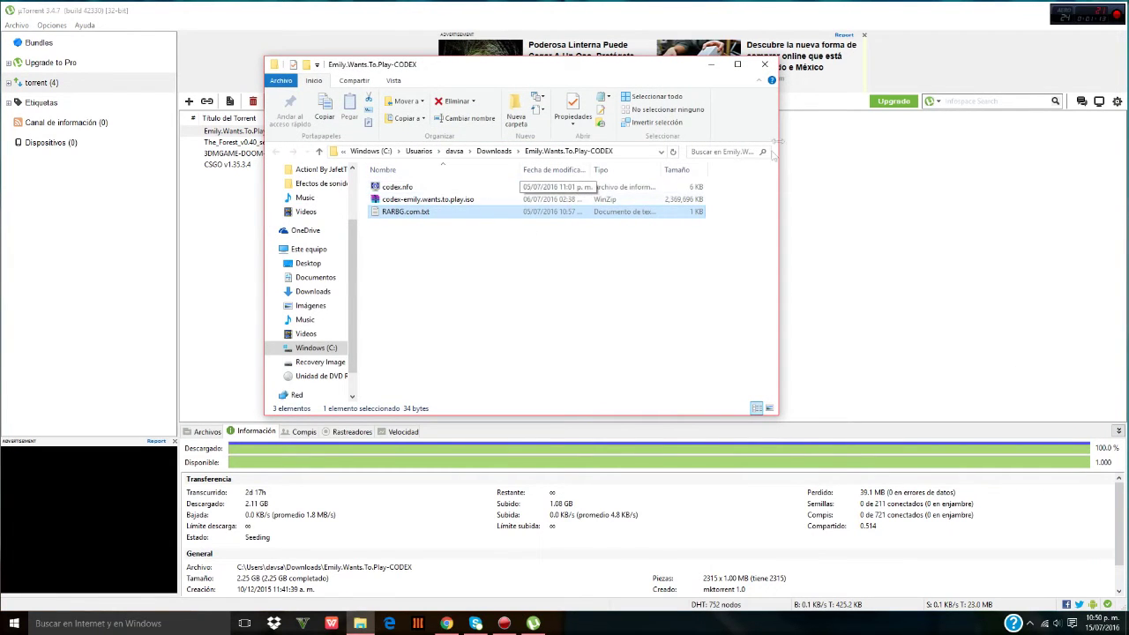
{"action": "left_click", "coordinate": [765, 65]}
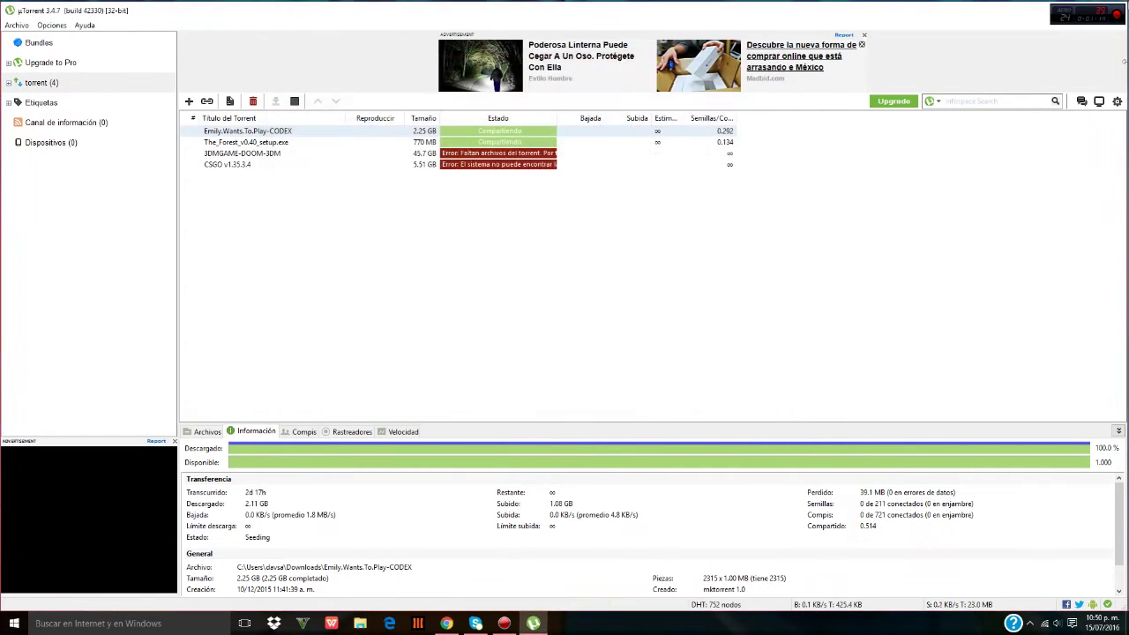
{"action": "left_click", "coordinate": [1058, 7]}
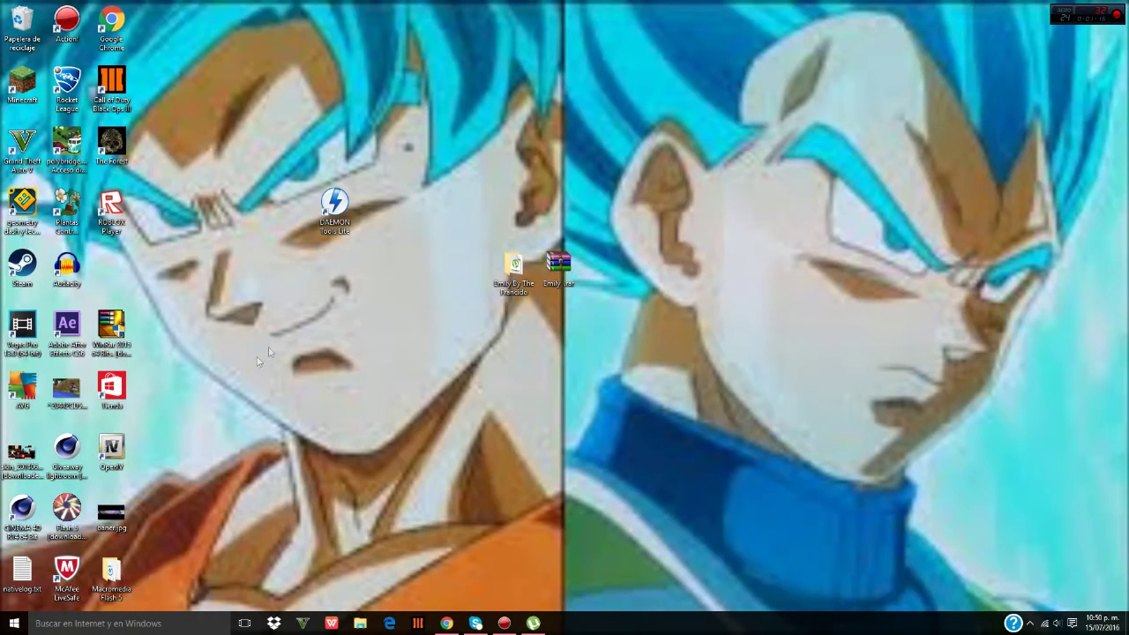
- Move the DAEMON Tools Lite shortcut back into the desktop's icon column and briefly start the program
{"action": "left_click_drag", "start_coordinate": [327, 204], "coordinate": [110, 265]}
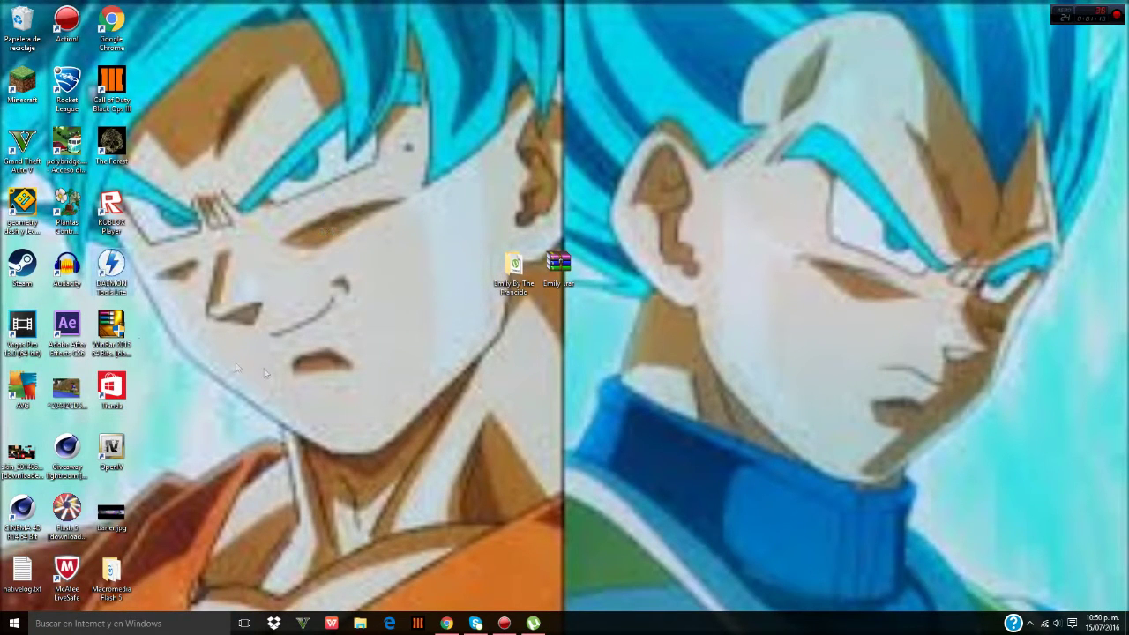
{"action": "double_click", "coordinate": [110, 264]}
{"action": "left_click", "coordinate": [781, 149]}
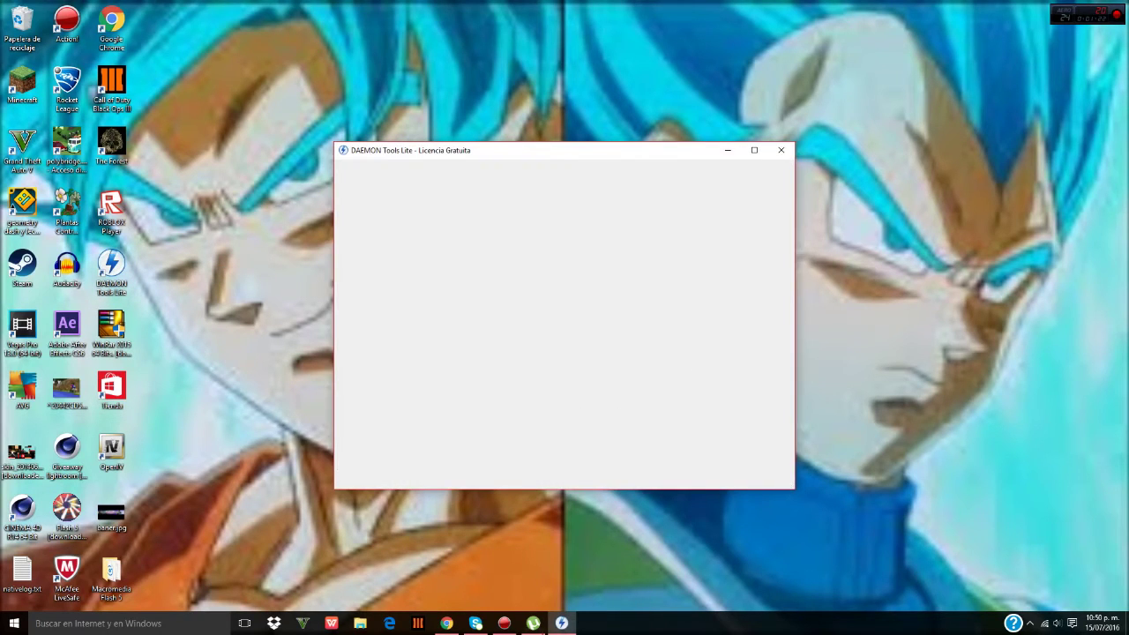
- Switch back to µTorrent and close it
{"action": "left_click", "coordinate": [533, 622]}
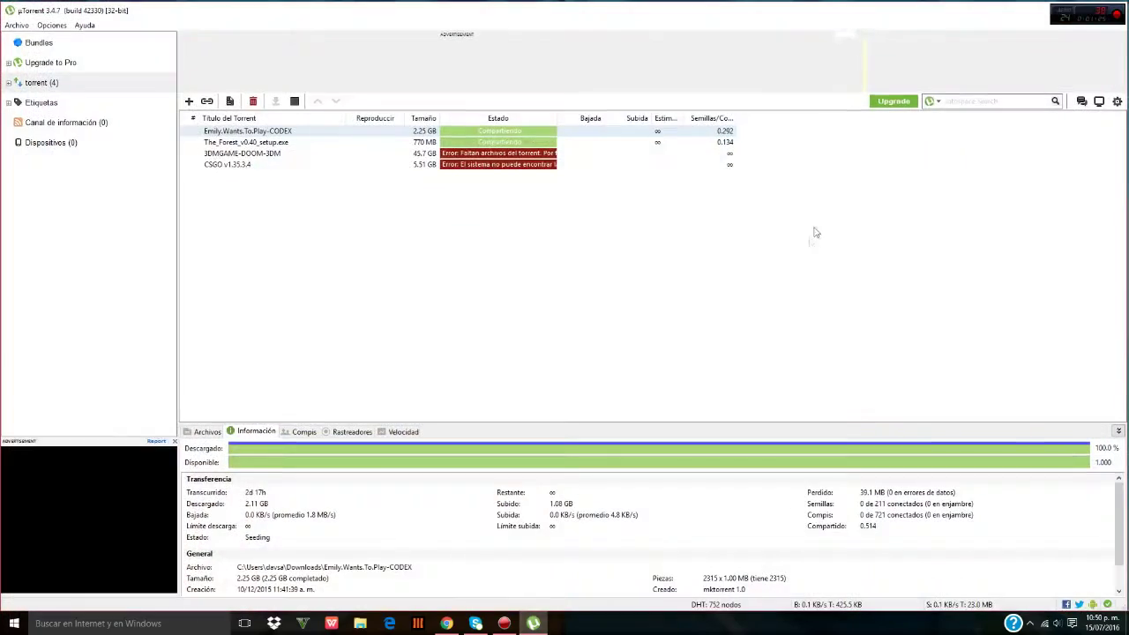
{"action": "left_click", "coordinate": [1117, 6]}
{"action": "left_click", "coordinate": [1117, 11]}
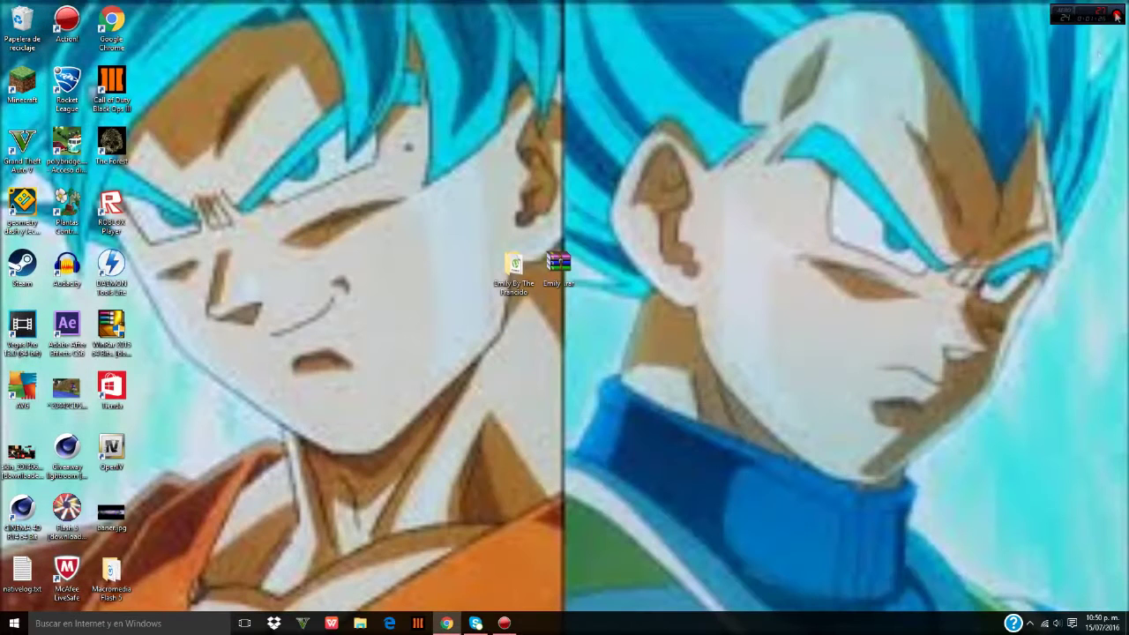
- Mount codex-emily.wants.to.play.iso from the Emily.Wants.To.Play-CODEX folder in Downloads with DAEMON Tools Lite and check the mounted drive in the program
{"action": "left_click", "coordinate": [352, 632]}
{"action": "double_click", "coordinate": [544, 220]}
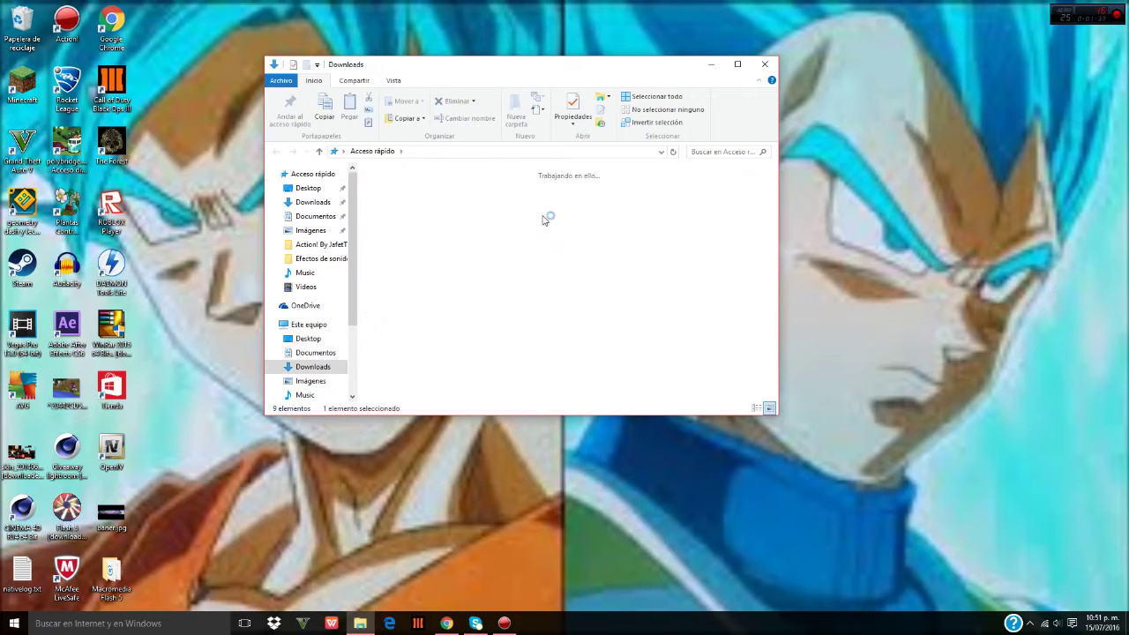
{"action": "double_click", "coordinate": [466, 199]}
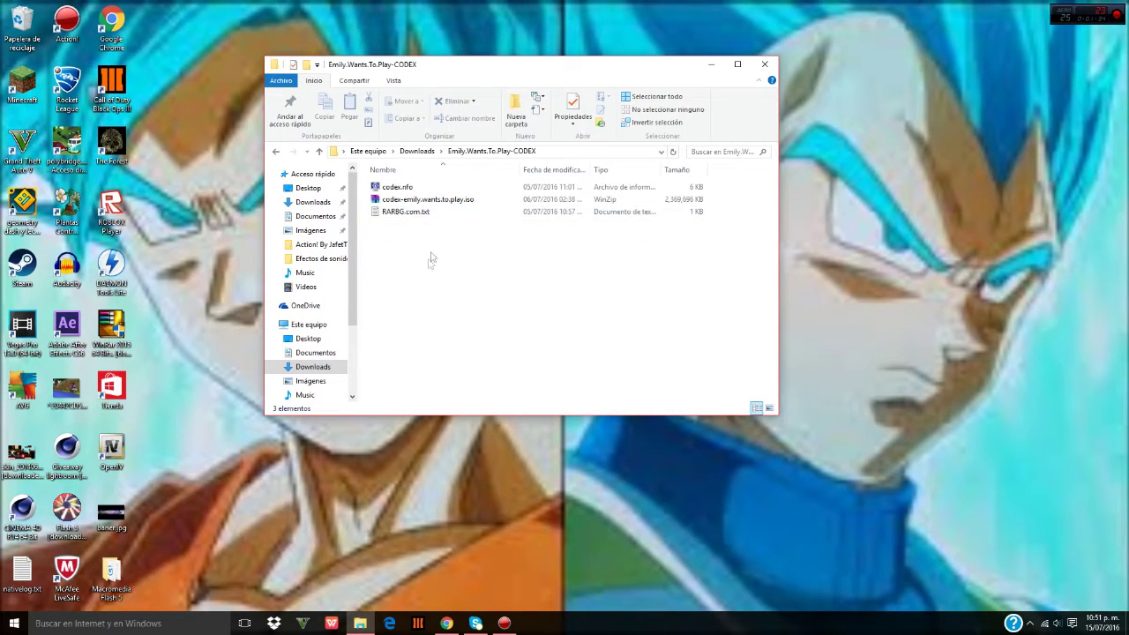
{"action": "right_click", "coordinate": [435, 202]}
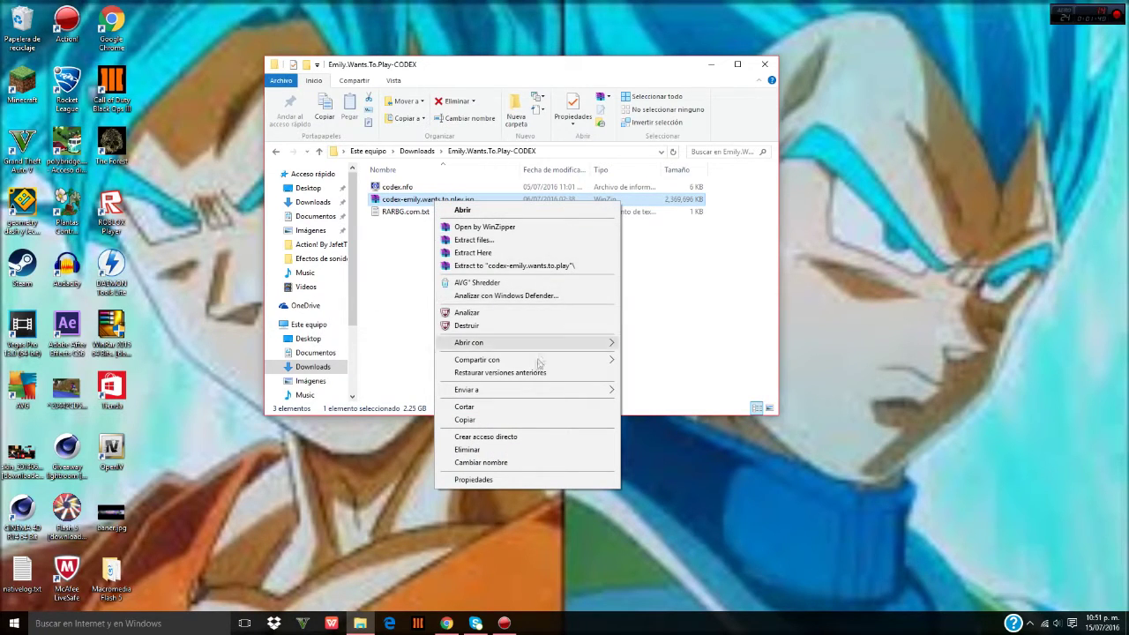
{"action": "mouse_move", "coordinate": [542, 346]}
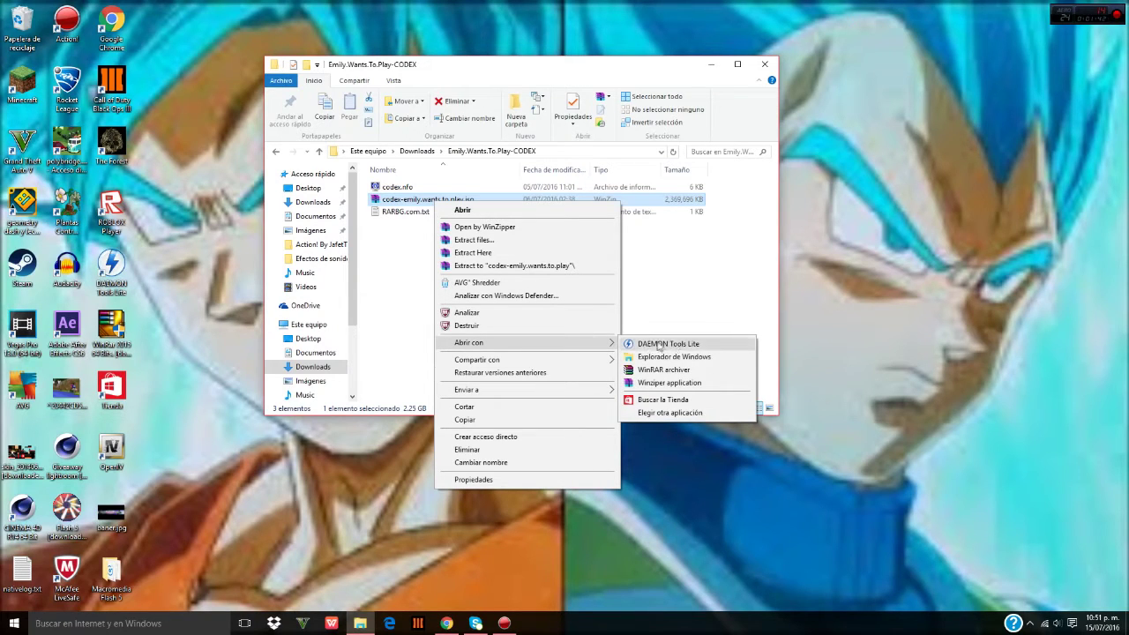
{"action": "left_click", "coordinate": [683, 346]}
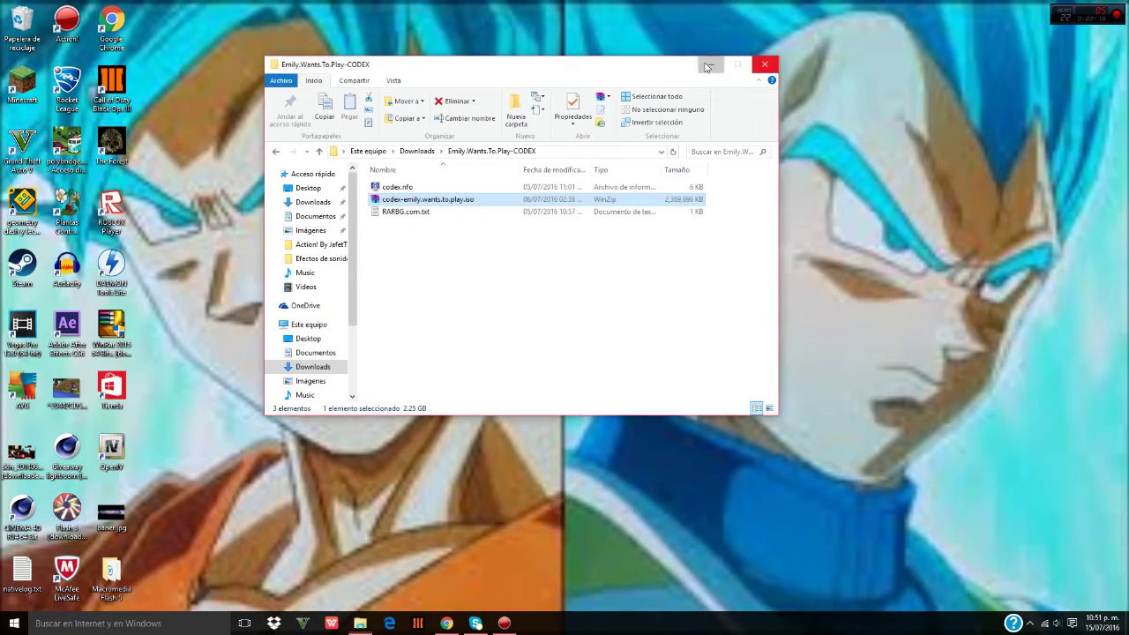
{"action": "left_click", "coordinate": [765, 65]}
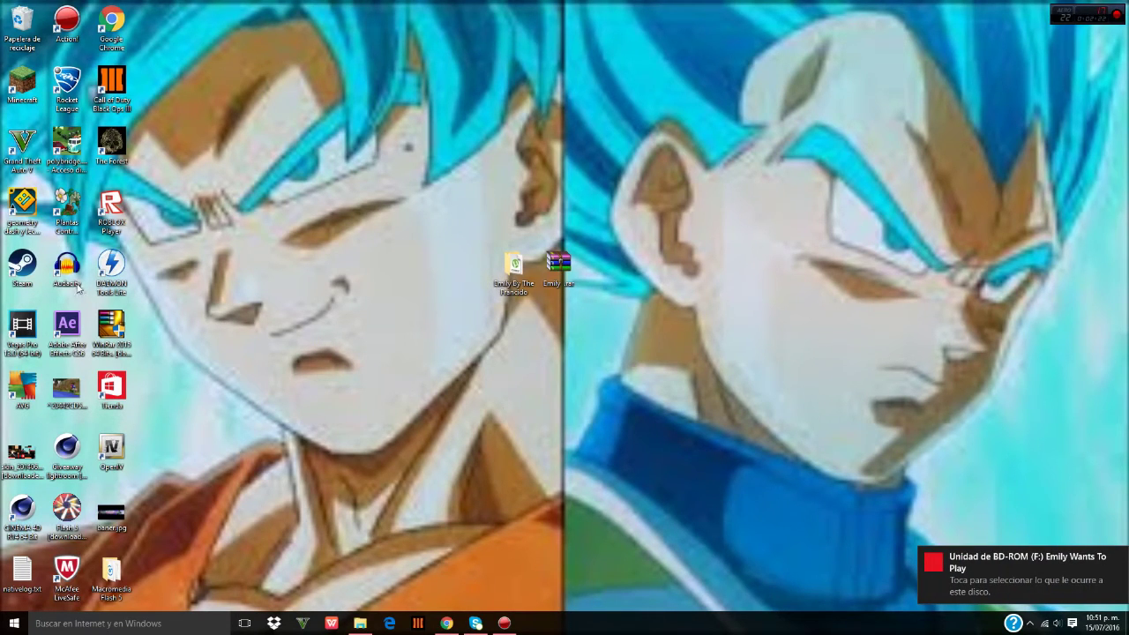
{"action": "double_click", "coordinate": [110, 265]}
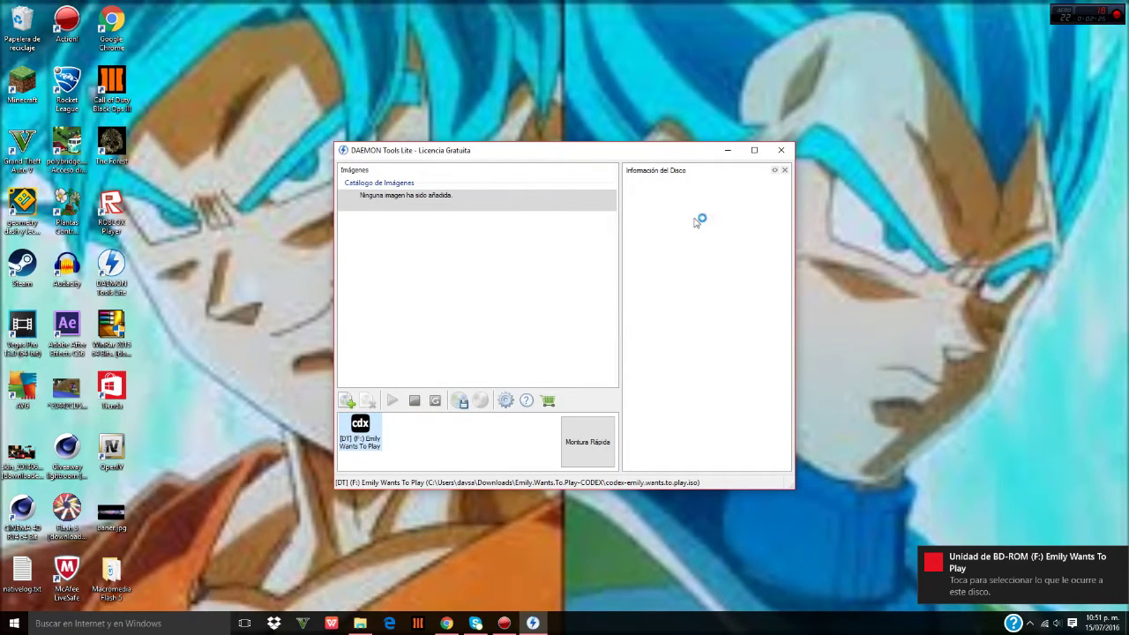
{"action": "left_click", "coordinate": [782, 150]}
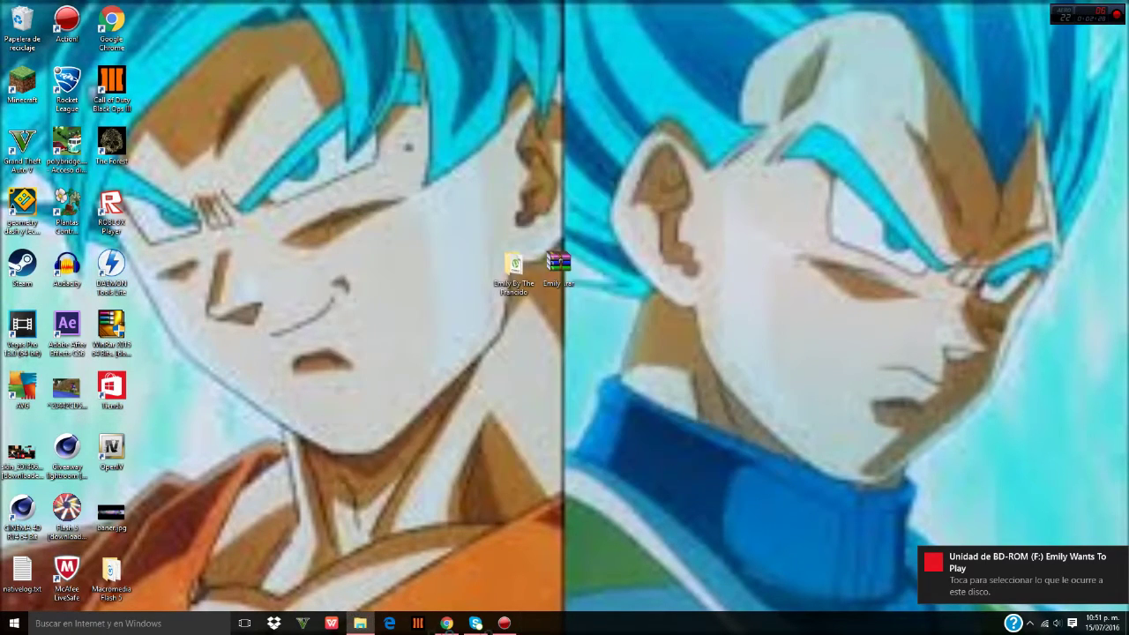
- Launch setup.exe from the mounted Emily Wants To Play BD-ROM drive (F:) and allow it to make changes to the PC
{"action": "left_click", "coordinate": [360, 623]}
{"action": "left_click", "coordinate": [309, 324]}
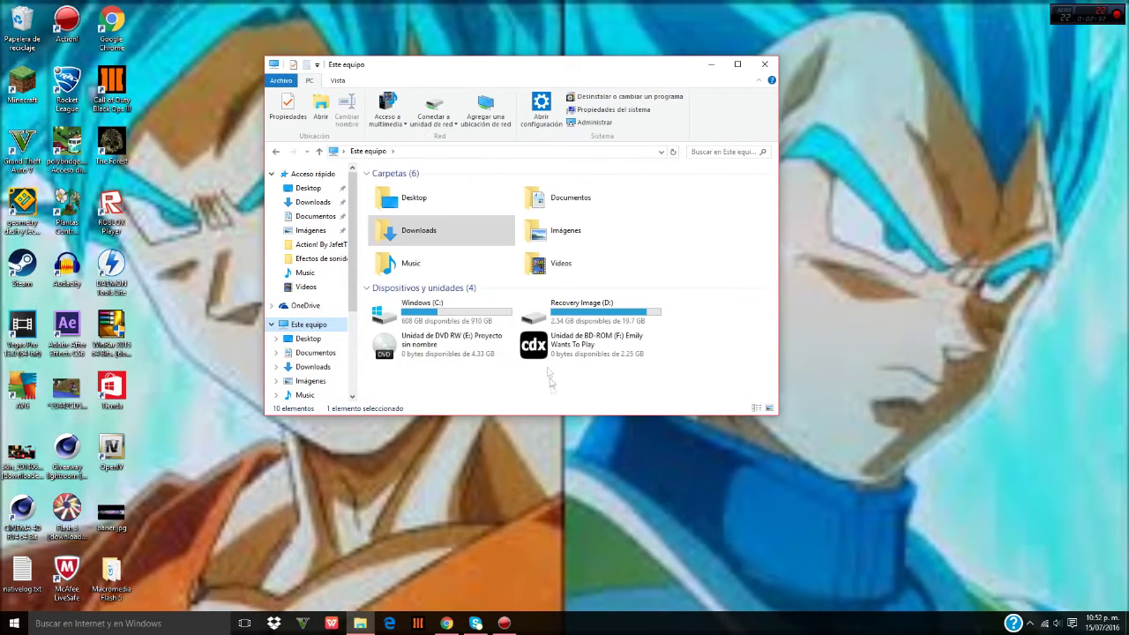
{"action": "left_click", "coordinate": [600, 349]}
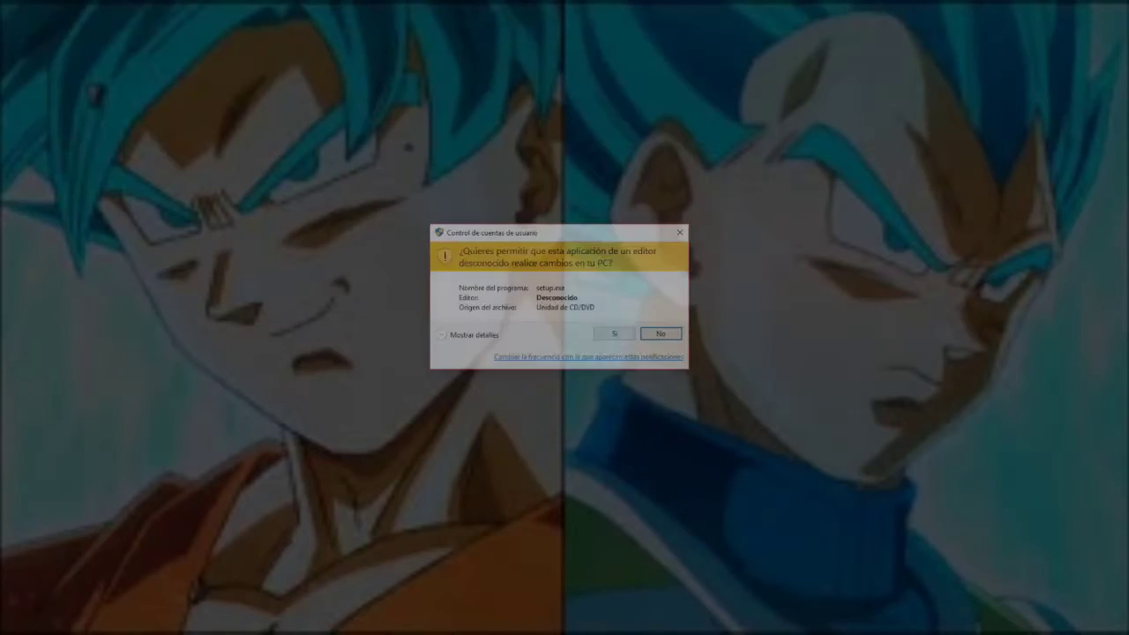
{"action": "left_click", "coordinate": [608, 333]}
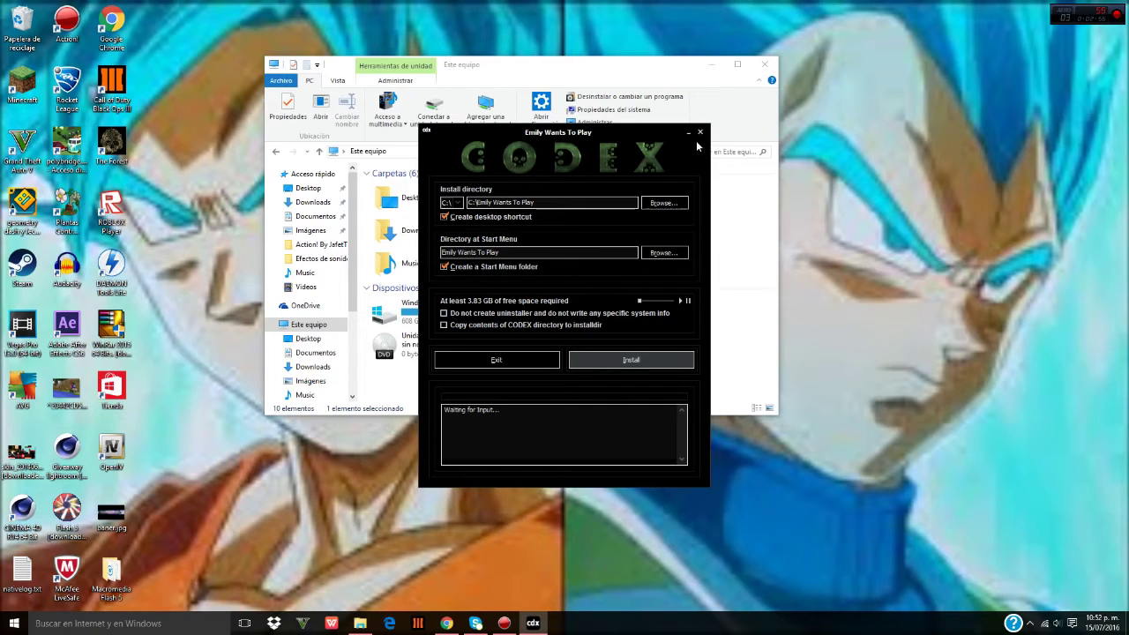
- Install the game to C:\Emily Wants To Play with a desktop shortcut and a Start Menu folder, and finish the installer
{"action": "left_click", "coordinate": [643, 371]}
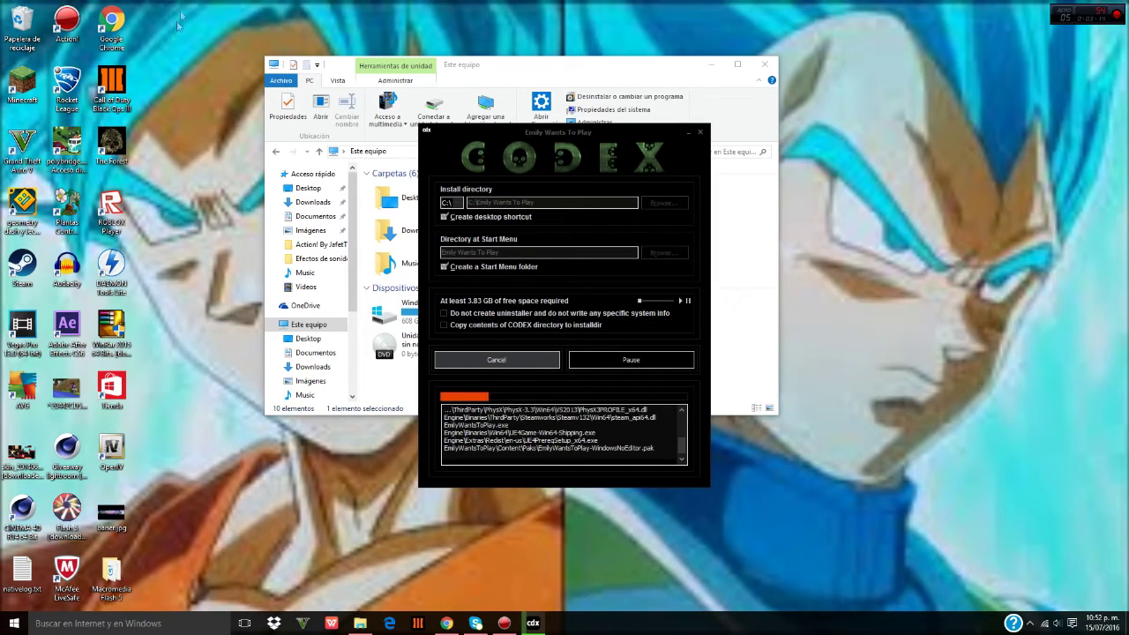
{"action": "left_click", "coordinate": [112, 28]}
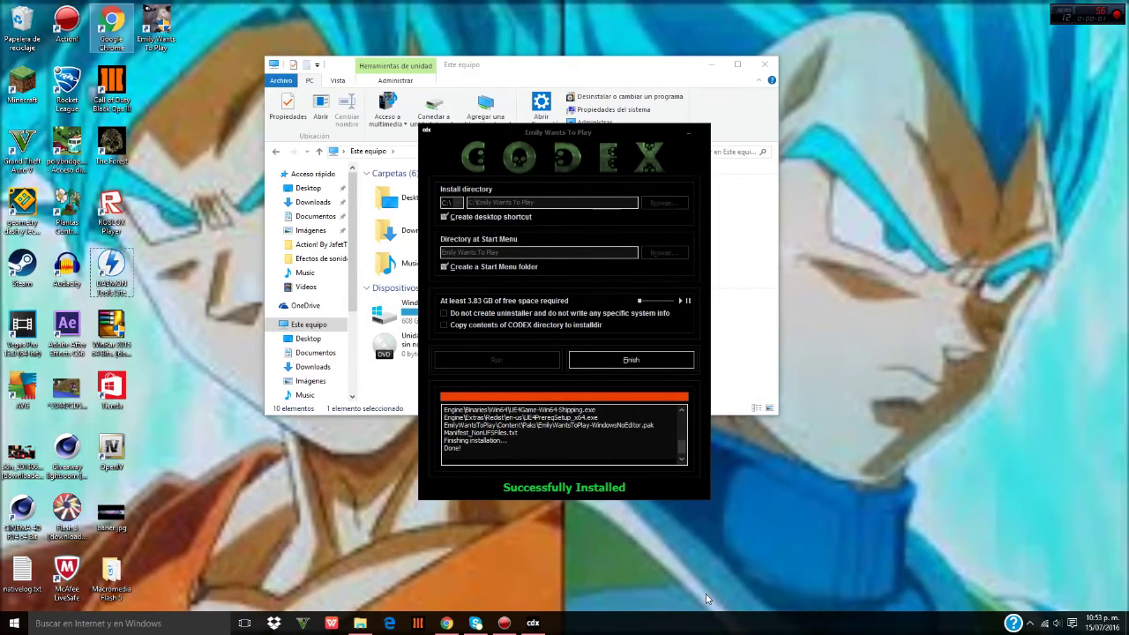
{"action": "left_click", "coordinate": [614, 358]}
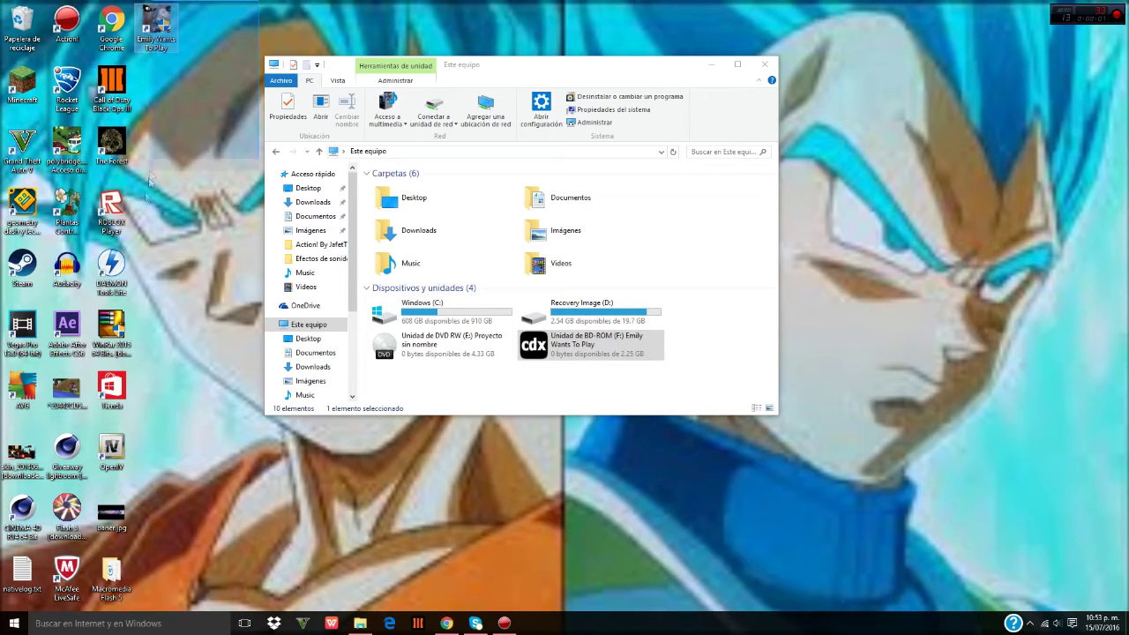
- Test-run Emily Wants To Play from its desktop shortcut with permission to make changes, quit at its main menu and close the file window
{"action": "left_click", "coordinate": [868, 6]}
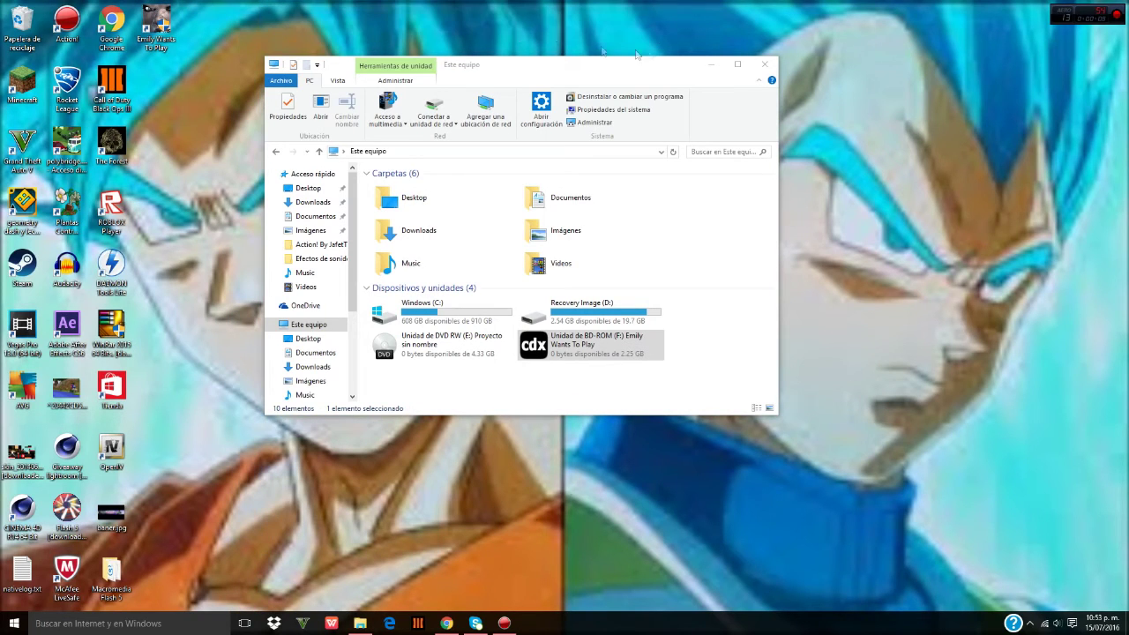
{"action": "double_click", "coordinate": [146, 39]}
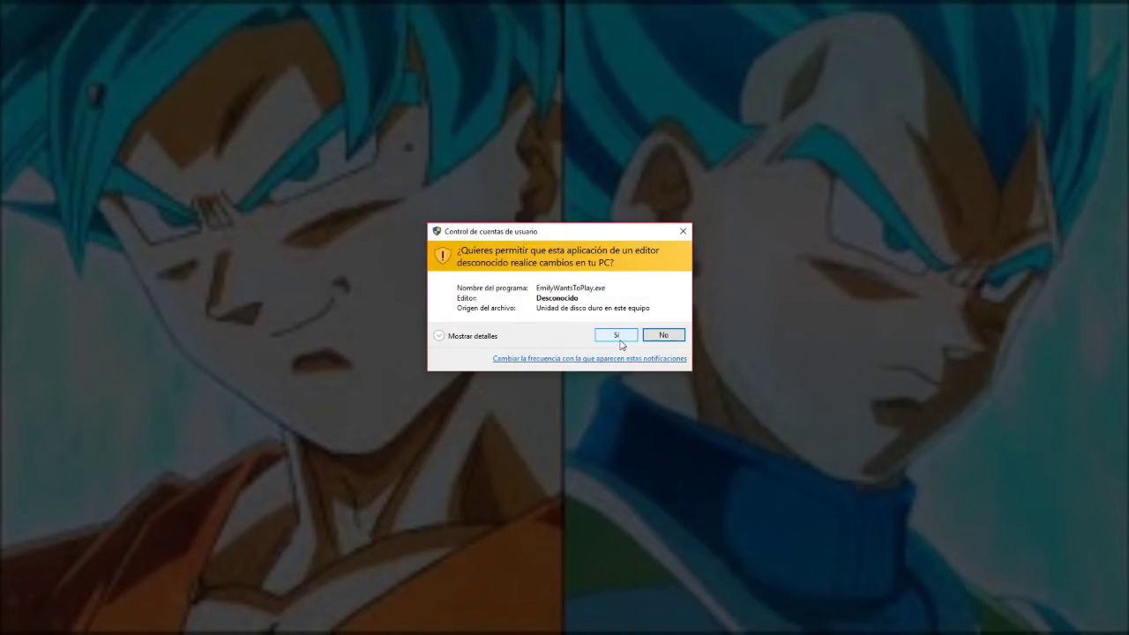
{"action": "left_click", "coordinate": [589, 330]}
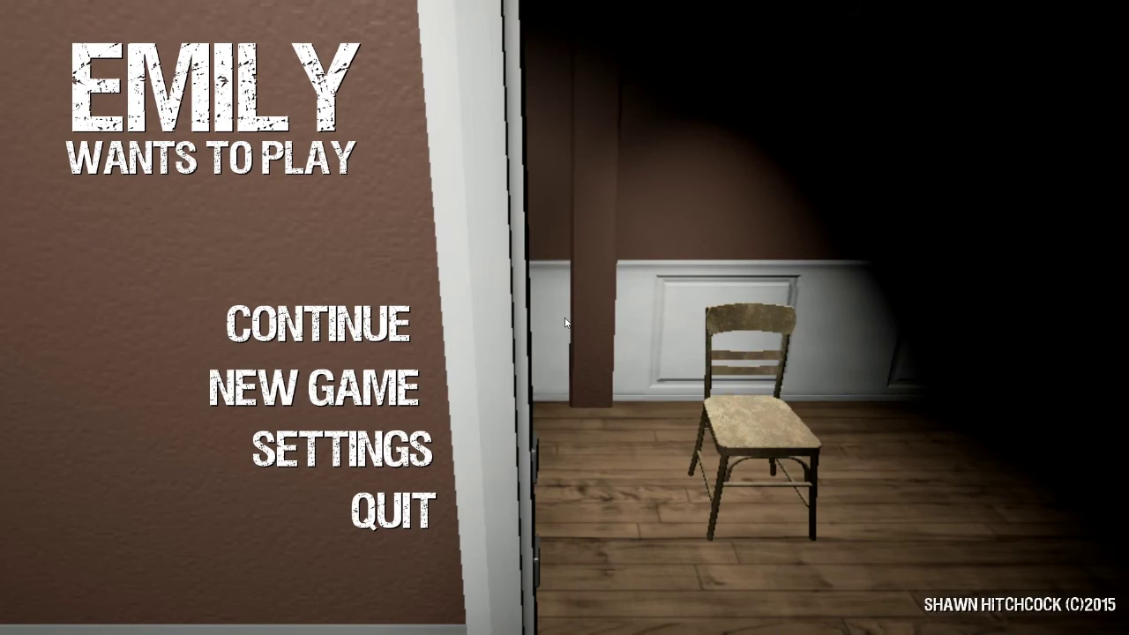
{"action": "left_click", "coordinate": [393, 510]}
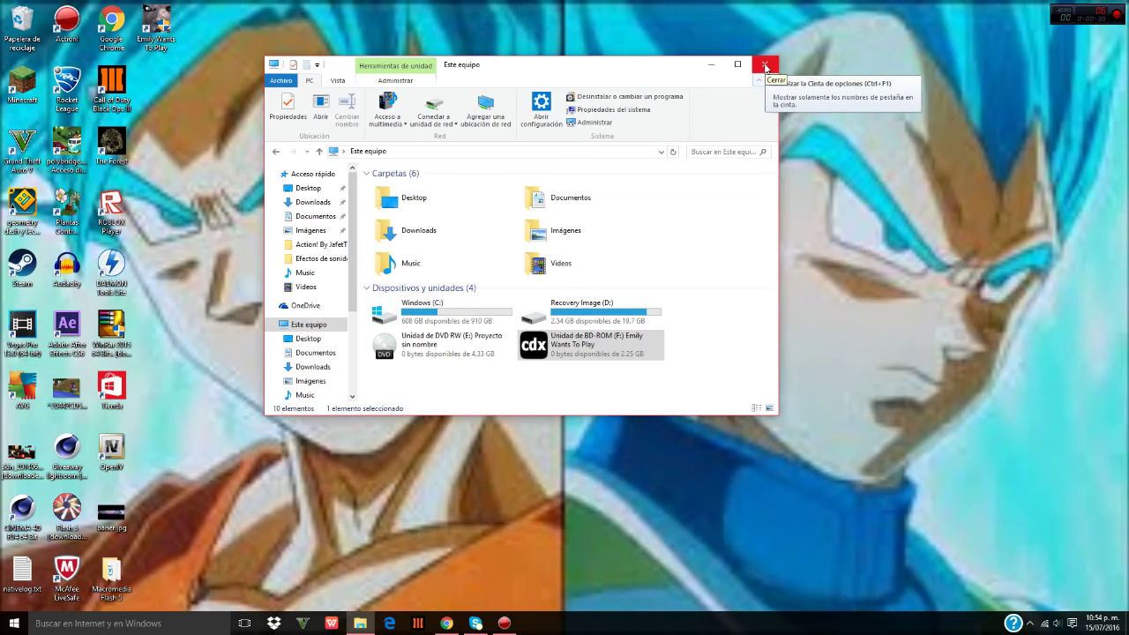
{"action": "left_click", "coordinate": [765, 65]}
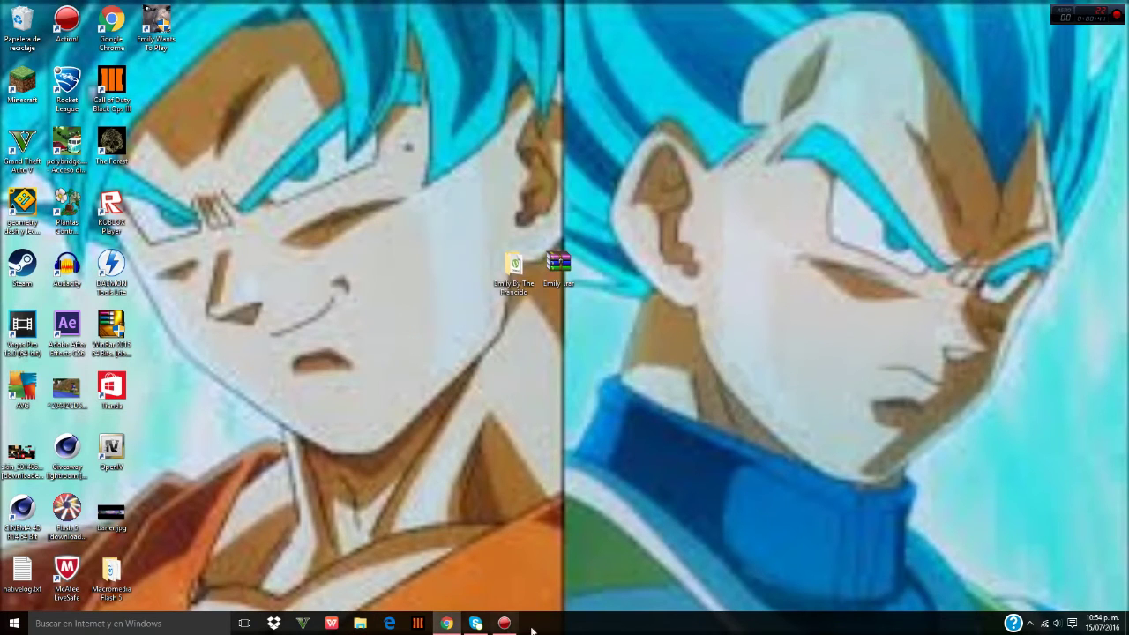
- Switch to Chrome, open YouTube in a new tab and view the account's own channel page with the side guide collapsed
{"action": "left_click", "coordinate": [447, 624]}
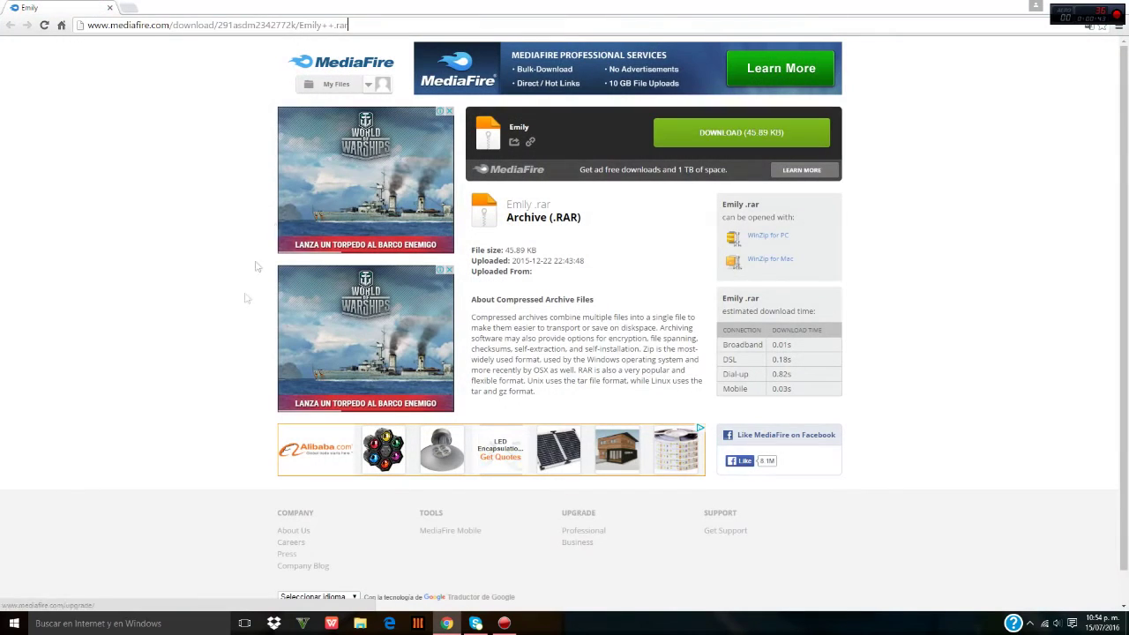
{"action": "left_click", "coordinate": [130, 7]}
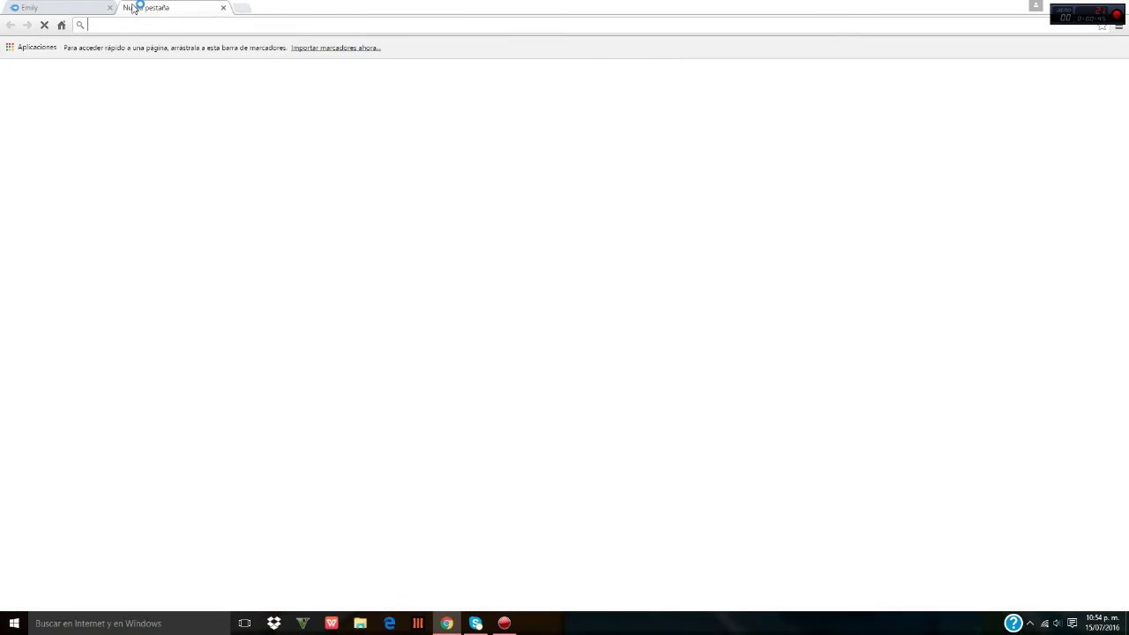
{"action": "left_click", "coordinate": [412, 316]}
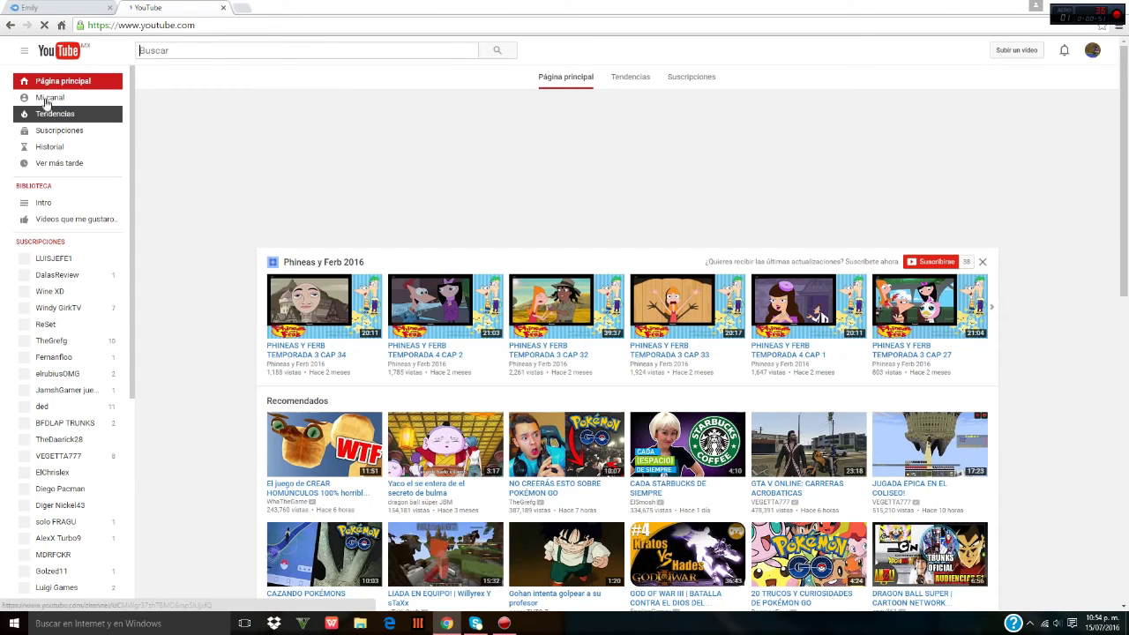
{"action": "left_click", "coordinate": [46, 102]}
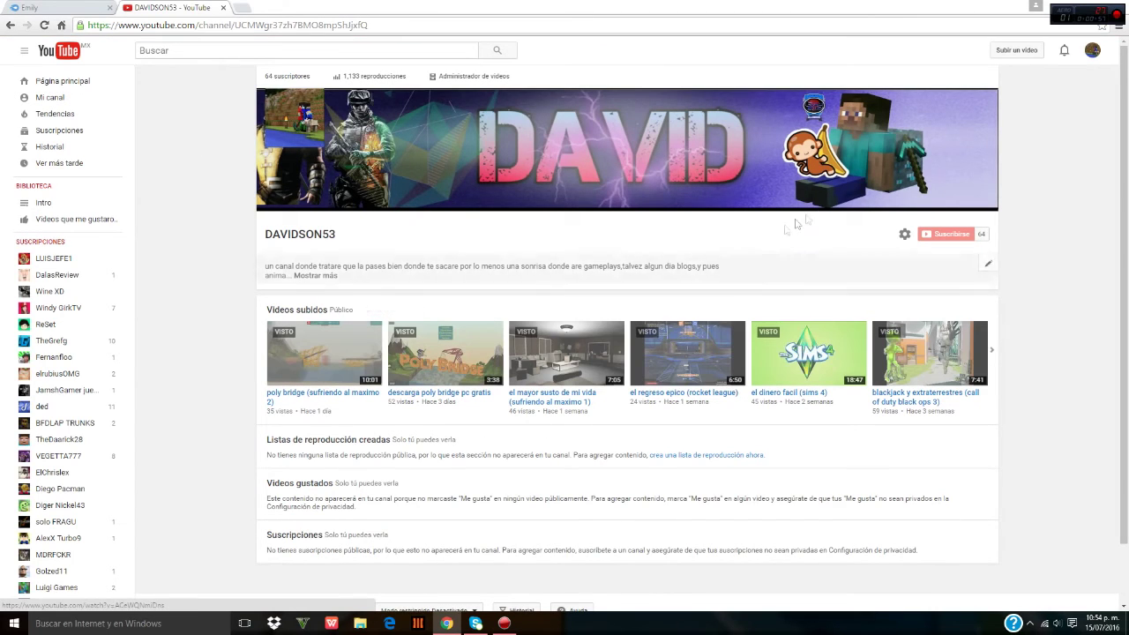
{"action": "left_click", "coordinate": [23, 50]}
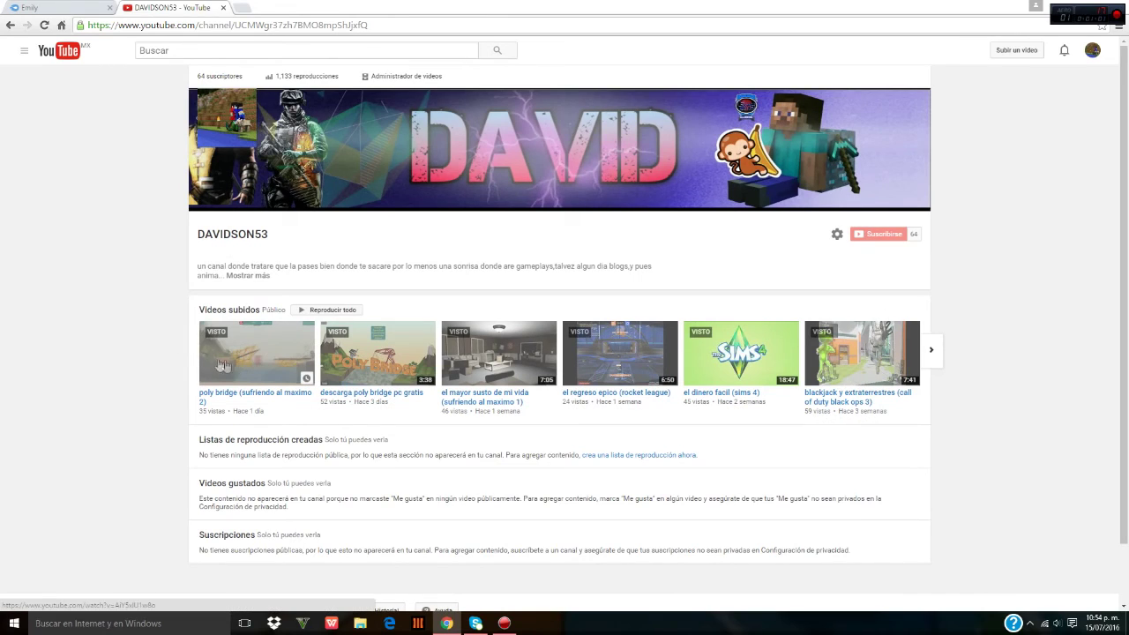